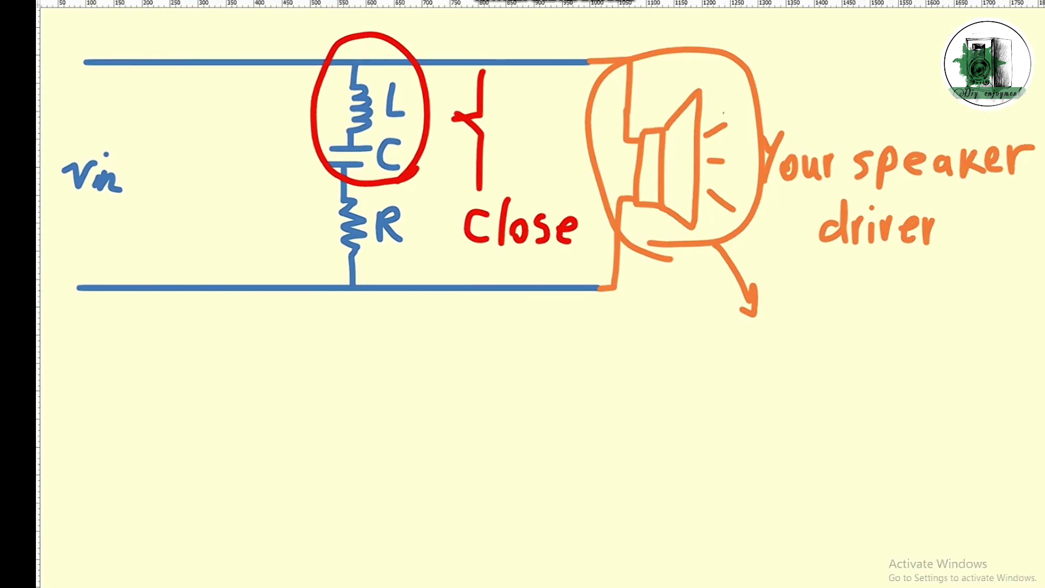
Handwrite ≃7.8 Ω under the speaker sketch to note the impedance peak.
left_click_drag(651, 353, 702, 344)
left_click_drag(654, 370, 694, 372)
mouse_move(715, 342)
left_mouse_down()
mouse_move(750, 344)
mouse_move(743, 389)
left_mouse_up()
left_click(767, 372)
mouse_move(817, 343)
left_mouse_down()
mouse_move(783, 364)
mouse_move(816, 349)
left_mouse_up()
mouse_move(860, 343)
left_mouse_down()
mouse_move(849, 348)
mouse_move(898, 367)
left_mouse_up()
left_click_drag(906, 348, 942, 363)
mouse_move(961, 334)
left_mouse_down()
mouse_move(944, 347)
mouse_move(948, 366)
left_mouse_up()
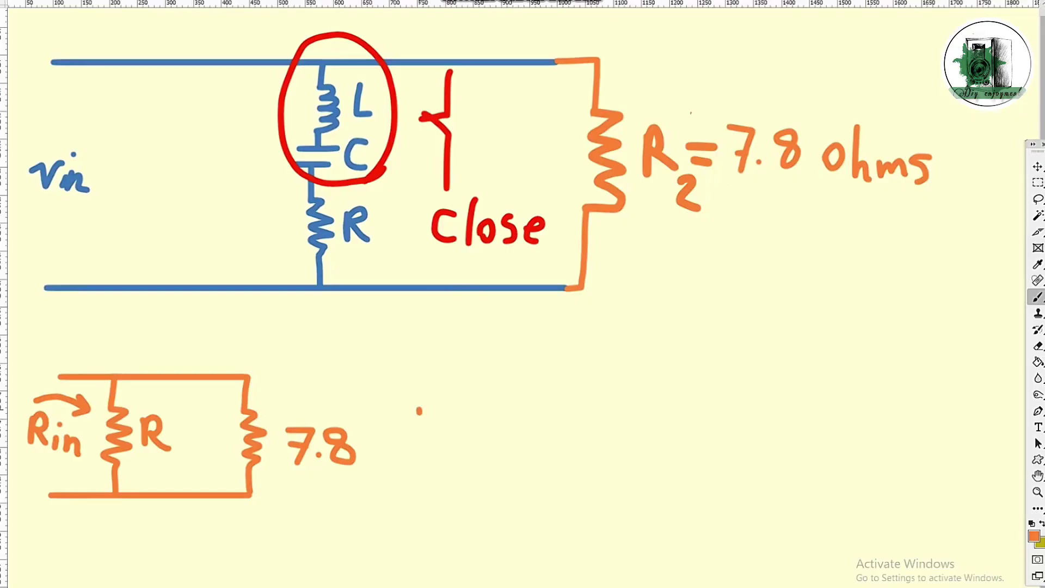
Write the input-resistance expression Rin = R×7.8 / (R + 7.8).
left_click_drag(419, 407, 437, 435)
mouse_move(450, 420)
left_mouse_down()
mouse_move(451, 436)
mouse_move(469, 438)
left_mouse_up()
left_click_drag(483, 429, 498, 434)
mouse_move(520, 402)
left_mouse_down()
mouse_move(539, 435)
mouse_move(572, 441)
left_mouse_up()
mouse_move(570, 415)
left_mouse_down()
mouse_move(555, 439)
mouse_move(594, 406)
mouse_move(580, 431)
left_mouse_up()
left_click_drag(605, 425, 606, 428)
mouse_move(631, 403)
left_mouse_down()
mouse_move(617, 419)
mouse_move(631, 406)
left_mouse_up()
left_click_drag(650, 445, 511, 447)
left_click_drag(523, 485, 546, 484)
mouse_move(559, 479)
left_mouse_down()
mouse_move(583, 479)
mouse_move(599, 494)
left_mouse_up()
left_click_drag(613, 482, 645, 471)
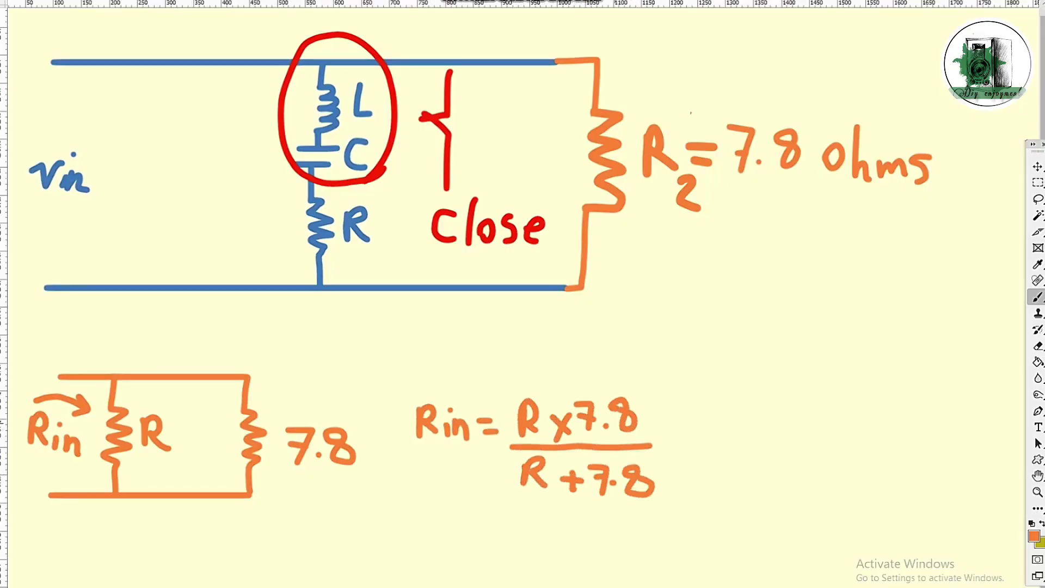
Mark Rin's value with an arrow as 3.5 and set the fraction equal to 3.5.
left_click_drag(457, 404, 520, 364)
left_click_drag(498, 365, 514, 385)
left_click_drag(529, 343, 534, 368)
left_click_drag(561, 351, 567, 354)
mouse_move(663, 446)
left_mouse_down()
mouse_move(685, 444)
mouse_move(683, 430)
left_mouse_up()
left_click_drag(700, 416, 702, 456)
left_click_drag(739, 437, 746, 450)
Rearrange the equation into 7.8R = 3.5R + 27.3.
left_click_drag(68, 527, 81, 552)
left_click_drag(92, 543, 133, 522)
mouse_move(146, 522)
left_mouse_down()
mouse_move(144, 548)
mouse_move(164, 544)
left_mouse_up()
left_click_drag(175, 534, 189, 534)
left_click_drag(175, 543, 237, 544)
mouse_move(263, 520)
left_mouse_down()
mouse_move(292, 549)
mouse_move(342, 536)
left_mouse_up()
left_click_drag(329, 524, 328, 547)
left_click_drag(347, 509, 368, 544)
mouse_move(375, 510)
left_mouse_down()
mouse_move(398, 508)
mouse_move(381, 537)
left_mouse_up()
left_click_drag(409, 517, 413, 551)
Collect terms into 4.3R = 27.3 and write the result R ≈ 6.3 Ω.
left_click_drag(441, 542, 544, 561)
left_click_drag(572, 526, 598, 558)
left_click_drag(604, 549, 664, 554)
mouse_move(669, 523)
left_mouse_down()
mouse_move(678, 554)
mouse_move(683, 537)
left_mouse_up()
left_click_drag(701, 545, 702, 547)
mouse_move(708, 525)
left_mouse_down()
mouse_move(718, 556)
mouse_move(781, 546)
mouse_move(771, 561)
left_mouse_up()
left_click_drag(799, 522, 827, 556)
mouse_move(838, 546)
left_mouse_down()
mouse_move(858, 544)
mouse_move(864, 528)
left_mouse_up()
mouse_move(897, 514)
left_mouse_down()
mouse_move(888, 544)
mouse_move(909, 541)
left_mouse_up()
mouse_move(917, 520)
left_mouse_down()
mouse_move(922, 551)
mouse_move(990, 548)
left_mouse_up()
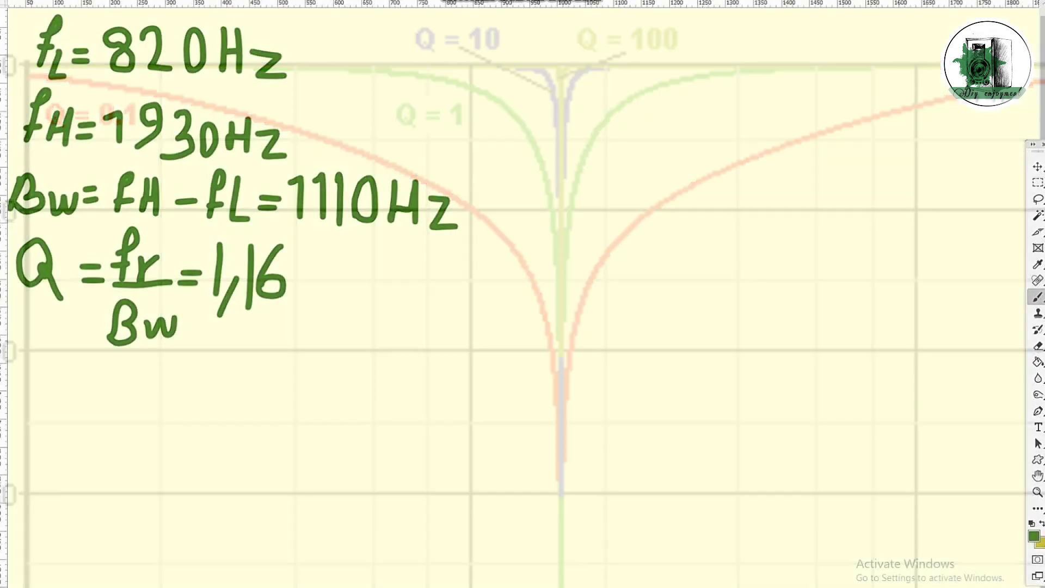
Write the resonance formula fr = 1/(2π√LC) followed by an implies arrow.
mouse_move(48, 344)
left_mouse_down()
mouse_move(30, 401)
mouse_move(61, 382)
left_mouse_up()
left_click_drag(71, 386, 85, 386)
left_click_drag(64, 396, 88, 396)
left_click_drag(140, 357, 137, 392)
left_click_drag(94, 402, 269, 407)
left_click_drag(100, 425, 125, 451)
mouse_move(139, 427)
left_mouse_down()
mouse_move(138, 453)
mouse_move(172, 452)
left_mouse_up()
mouse_move(184, 430)
left_mouse_down()
mouse_move(257, 417)
mouse_move(228, 453)
left_mouse_up()
mouse_move(251, 430)
left_mouse_down()
mouse_move(238, 454)
mouse_move(257, 451)
left_mouse_up()
left_click_drag(280, 407, 307, 406)
left_click_drag(281, 395, 308, 394)
left_click_drag(301, 384, 302, 413)
Rearrange it as LC = (1/2πfr), enclosing the fraction in brackets.
left_click_drag(352, 362, 368, 407)
mouse_move(393, 388)
left_mouse_down()
mouse_move(392, 405)
mouse_move(433, 399)
left_mouse_up()
left_click_drag(411, 390, 435, 390)
left_click_drag(503, 352, 504, 383)
left_click_drag(471, 387, 559, 387)
mouse_move(481, 409)
left_mouse_down()
mouse_move(503, 432)
mouse_move(537, 432)
left_mouse_up()
mouse_move(567, 391)
left_mouse_down()
mouse_move(549, 435)
mouse_move(561, 418)
left_mouse_up()
left_click_drag(566, 428, 567, 443)
left_click_drag(575, 353, 588, 433)
left_click(465, 357)
left_click_drag(466, 356, 458, 426)
Square the bracket and write the result LC = 1.5×10⁻⁸.
mouse_move(598, 333)
left_mouse_down()
mouse_move(601, 362)
mouse_move(620, 362)
left_mouse_up()
left_click_drag(621, 402, 646, 401)
mouse_move(618, 389)
left_mouse_down()
mouse_move(642, 387)
mouse_move(675, 410)
left_mouse_up()
left_click(689, 400)
left_click_drag(726, 363, 700, 414)
left_click_drag(784, 376, 763, 414)
mouse_move(762, 381)
left_mouse_down()
mouse_move(786, 409)
mouse_move(816, 406)
left_mouse_up()
left_click_drag(851, 371, 865, 345)
left_click_drag(895, 321, 884, 354)
mouse_move(316, 288)
left_mouse_down()
mouse_move(348, 287)
mouse_move(357, 271)
left_mouse_up()
Extend the Q line with = (1/R)√(L/C) ⇒ L/C = (RQ)².
left_click_drag(402, 251, 392, 284)
mouse_move(364, 288)
left_mouse_down()
mouse_move(411, 285)
mouse_move(386, 333)
left_mouse_up()
left_click_drag(388, 302, 416, 331)
mouse_move(429, 260)
left_mouse_down()
mouse_move(512, 243)
mouse_move(507, 281)
left_mouse_up()
mouse_move(471, 290)
left_mouse_down()
mouse_move(521, 287)
mouse_move(514, 315)
left_mouse_up()
left_click_drag(523, 274, 551, 272)
mouse_move(525, 286)
left_mouse_down()
mouse_move(552, 286)
mouse_move(549, 299)
left_mouse_up()
mouse_move(575, 245)
left_mouse_down()
mouse_move(593, 281)
mouse_move(604, 279)
left_mouse_up()
left_click_drag(597, 296, 599, 313)
mouse_move(610, 278)
left_mouse_down()
mouse_move(631, 277)
mouse_move(631, 267)
mouse_move(646, 277)
left_mouse_up()
mouse_move(648, 256)
left_mouse_down()
mouse_move(672, 280)
mouse_move(705, 275)
left_mouse_up()
left_click_drag(710, 253, 713, 297)
left_click_drag(651, 247, 648, 293)
left_click_drag(729, 231, 744, 251)
Substitute (6.3 × 1,16)² and write the result L/C = 54.
left_click_drag(734, 276, 754, 274)
left_click_drag(781, 248, 764, 279)
mouse_move(799, 255)
left_mouse_down()
mouse_move(805, 275)
mouse_move(841, 284)
left_mouse_up()
left_click_drag(852, 247, 854, 282)
left_click_drag(865, 269, 859, 293)
mouse_move(875, 257)
left_mouse_down()
mouse_move(873, 283)
mouse_move(895, 280)
left_mouse_up()
left_click_drag(904, 246, 899, 294)
left_click_drag(769, 248, 762, 301)
left_click_drag(912, 223, 942, 274)
mouse_move(919, 262)
left_mouse_down()
mouse_move(940, 261)
mouse_move(951, 279)
left_mouse_up()
mouse_move(992, 239)
left_mouse_down()
mouse_move(986, 272)
mouse_move(997, 261)
left_mouse_up()
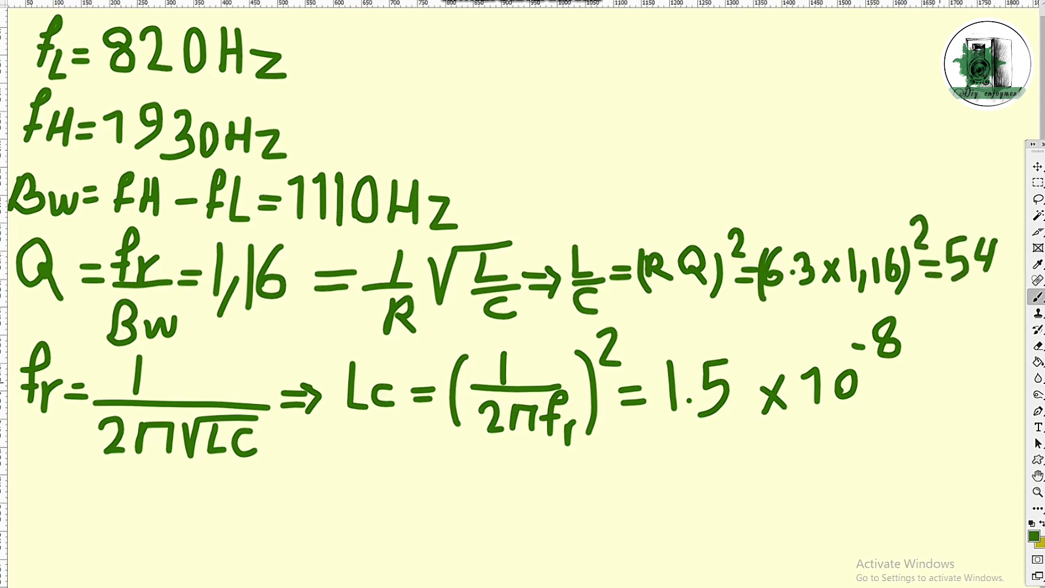
Star the 54 result and write L = 54C on a new line.
mouse_move(991, 187)
left_mouse_down()
mouse_move(967, 216)
mouse_move(1000, 194)
left_mouse_up()
mouse_move(43, 488)
left_mouse_down()
mouse_move(24, 516)
mouse_move(53, 503)
left_mouse_up()
mouse_move(71, 488)
left_mouse_down()
mouse_move(62, 520)
mouse_move(80, 520)
left_mouse_up()
left_click_drag(88, 515, 107, 511)
mouse_move(85, 507)
left_mouse_down()
mouse_move(106, 502)
mouse_move(113, 519)
left_mouse_up()
mouse_move(147, 488)
left_mouse_down()
mouse_move(159, 509)
mouse_move(137, 502)
mouse_move(180, 498)
mouse_move(176, 522)
left_mouse_up()
left_click_drag(193, 514, 227, 510)
left_click_drag(217, 503, 220, 525)
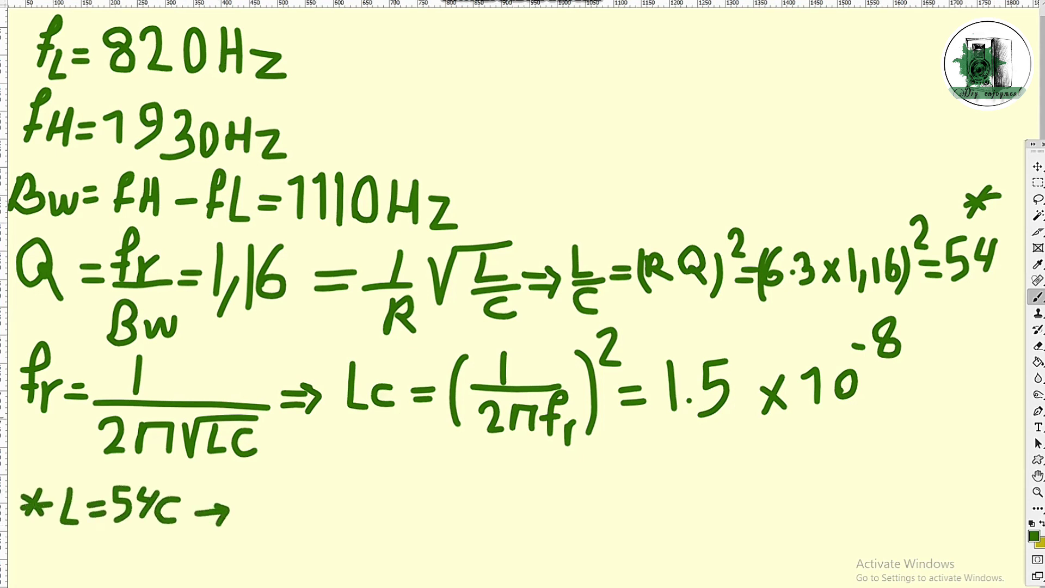
Substitute into LC to write 54c² = 1.5×10⁻⁸.
left_click_drag(272, 493, 256, 507)
left_click_drag(256, 508, 251, 527)
left_click_drag(285, 492, 300, 508)
mouse_move(321, 503)
left_mouse_down()
mouse_move(304, 511)
mouse_move(319, 522)
left_mouse_up()
left_click_drag(328, 482, 342, 504)
mouse_move(342, 520)
left_mouse_down()
mouse_move(359, 509)
mouse_move(375, 519)
left_mouse_up()
mouse_move(416, 494)
left_mouse_down()
mouse_move(396, 508)
mouse_move(400, 528)
left_mouse_up()
mouse_move(428, 503)
left_mouse_down()
mouse_move(446, 524)
mouse_move(464, 518)
left_mouse_up()
left_click_drag(478, 503, 478, 521)
left_click_drag(479, 486, 494, 482)
left_click_drag(515, 464, 509, 463)
Write c as the square root of (1.5/54 × 10⁻⁸).
mouse_move(514, 514)
left_mouse_down()
mouse_move(539, 512)
mouse_move(528, 522)
left_mouse_up()
mouse_move(569, 492)
left_mouse_down()
mouse_move(554, 496)
mouse_move(568, 517)
left_mouse_up()
mouse_move(582, 511)
left_mouse_down()
mouse_move(600, 509)
mouse_move(598, 498)
left_mouse_up()
mouse_move(612, 476)
left_mouse_down()
mouse_move(619, 524)
mouse_move(761, 452)
left_mouse_up()
left_click_drag(654, 477, 659, 503)
left_click(670, 499)
left_click_drag(697, 475, 676, 503)
mouse_move(638, 512)
left_mouse_down()
mouse_move(705, 510)
mouse_move(656, 541)
left_mouse_up()
mouse_move(687, 516)
left_mouse_down()
mouse_move(680, 532)
mouse_move(690, 540)
left_mouse_up()
mouse_move(713, 496)
left_mouse_down()
mouse_move(734, 516)
mouse_move(745, 510)
left_mouse_up()
mouse_move(767, 481)
left_mouse_down()
mouse_move(759, 509)
mouse_move(778, 468)
left_mouse_up()
mouse_move(800, 448)
left_mouse_down()
mouse_move(783, 479)
mouse_move(799, 469)
mouse_move(796, 520)
left_mouse_up()
left_click_drag(645, 486, 644, 534)
left_click_drag(833, 487, 855, 486)
Write the capacitor result C = 16.6×10⁻⁶.
left_click_drag(834, 501, 864, 508)
left_click_drag(893, 470, 875, 494)
left_click(901, 495)
mouse_move(926, 468)
left_mouse_down()
mouse_move(916, 495)
mouse_move(946, 505)
left_mouse_up()
mouse_move(947, 484)
left_mouse_down()
mouse_move(931, 506)
mouse_move(956, 505)
left_mouse_up()
left_click_drag(975, 480, 984, 457)
left_click_drag(1002, 433, 996, 469)
Write the inductor line L = 54 × 16.6×10⁻⁶.
mouse_move(45, 544)
left_mouse_down()
mouse_move(58, 579)
mouse_move(90, 573)
left_mouse_up()
mouse_move(69, 563)
left_mouse_down()
mouse_move(86, 561)
mouse_move(100, 580)
left_mouse_up()
left_click_drag(134, 546, 141, 574)
mouse_move(165, 558)
left_mouse_down()
mouse_move(152, 575)
mouse_move(173, 578)
left_mouse_up()
left_click(212, 571)
mouse_move(203, 547)
left_mouse_down()
mouse_move(188, 566)
mouse_move(225, 570)
left_mouse_up()
left_click_drag(259, 555, 242, 578)
left_click_drag(276, 554, 274, 578)
left_click_drag(289, 558, 300, 548)
Finish with L ≈ 0.89×10⁻³ H and label the capacitor result in farads.
mouse_move(322, 532)
left_mouse_down()
mouse_move(314, 557)
mouse_move(429, 552)
mouse_move(449, 586)
left_mouse_up()
left_click(391, 573)
left_click_drag(462, 559, 484, 579)
mouse_move(484, 559)
left_mouse_down()
mouse_move(464, 580)
mouse_move(496, 577)
left_mouse_up()
left_click_drag(518, 554, 528, 537)
mouse_move(533, 531)
left_mouse_down()
mouse_move(535, 561)
mouse_move(560, 579)
left_mouse_up()
mouse_move(564, 562)
left_mouse_down()
mouse_move(578, 559)
mouse_move(579, 581)
left_mouse_up()
mouse_move(1024, 456)
left_mouse_down()
mouse_move(998, 511)
mouse_move(1015, 491)
left_mouse_up()
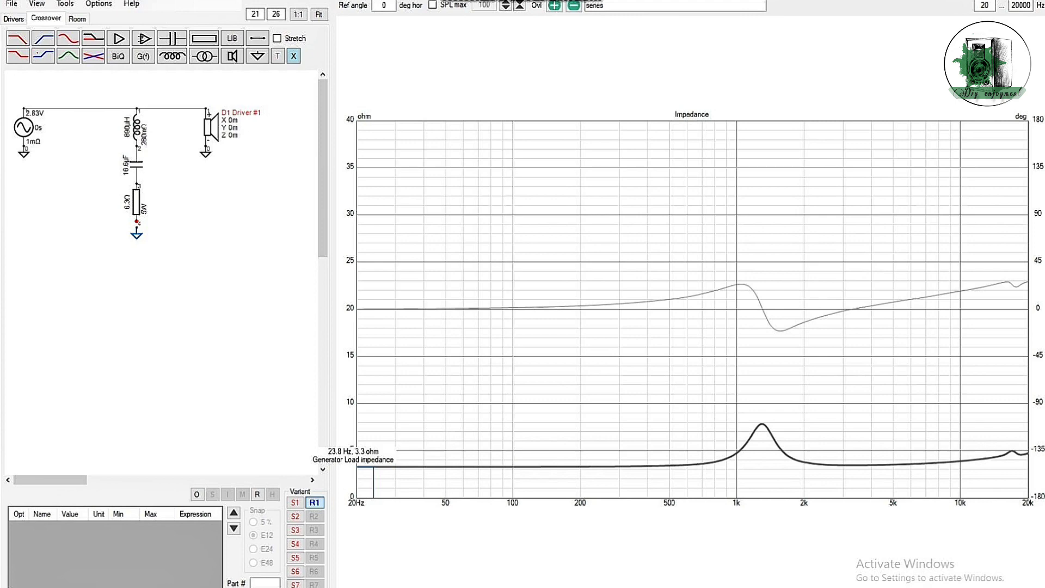
Undo the last edit so the notch branch is reconnected to ground.
key("ctrl+z")
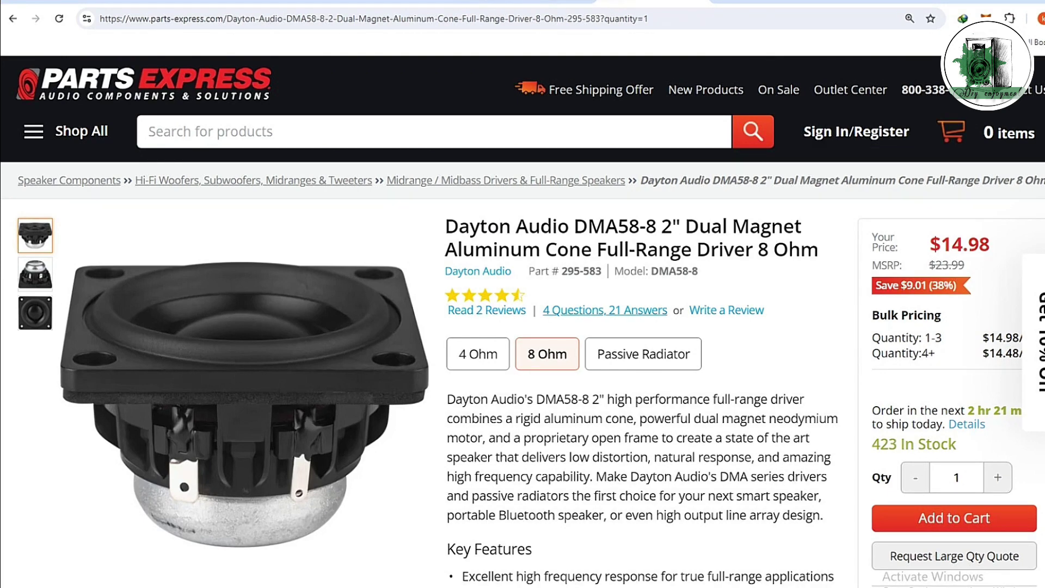
Scroll down the DMA58-8 page to the Manuals & Resources downloads.
scroll(523, 321, "down", 10)
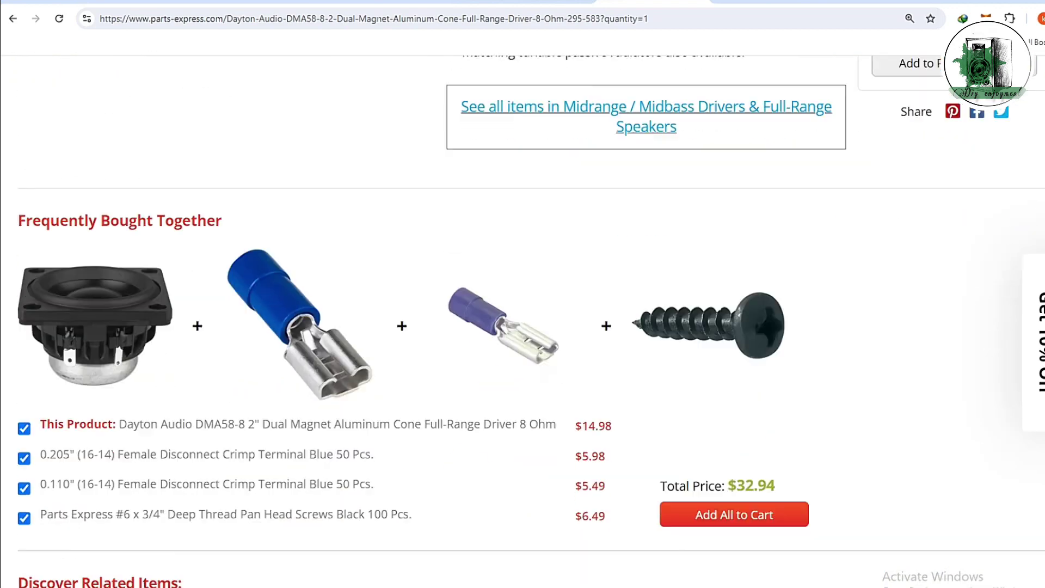
scroll(522, 321, "down", 5)
scroll(522, 321, "down", 4)
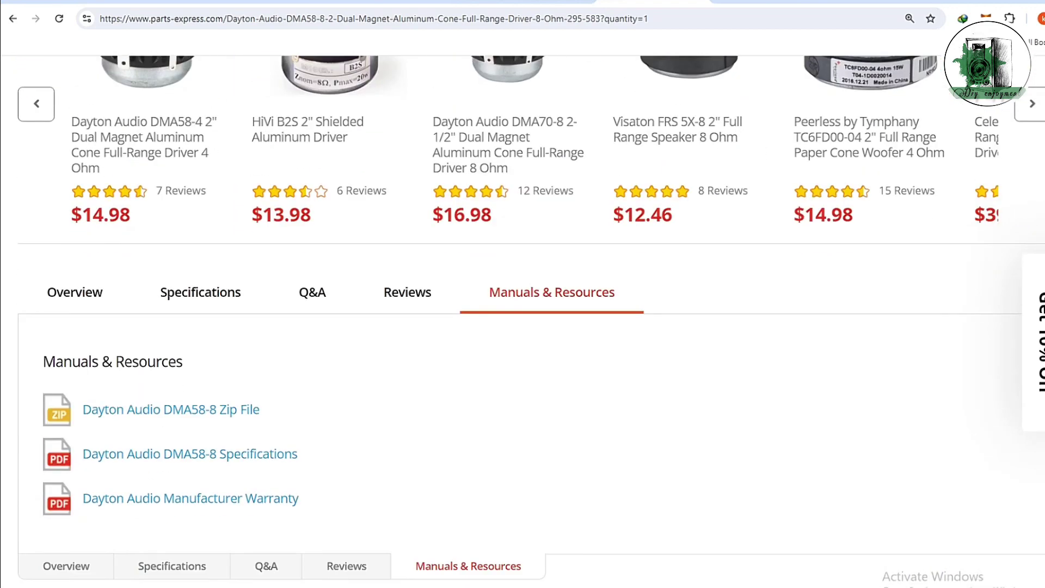